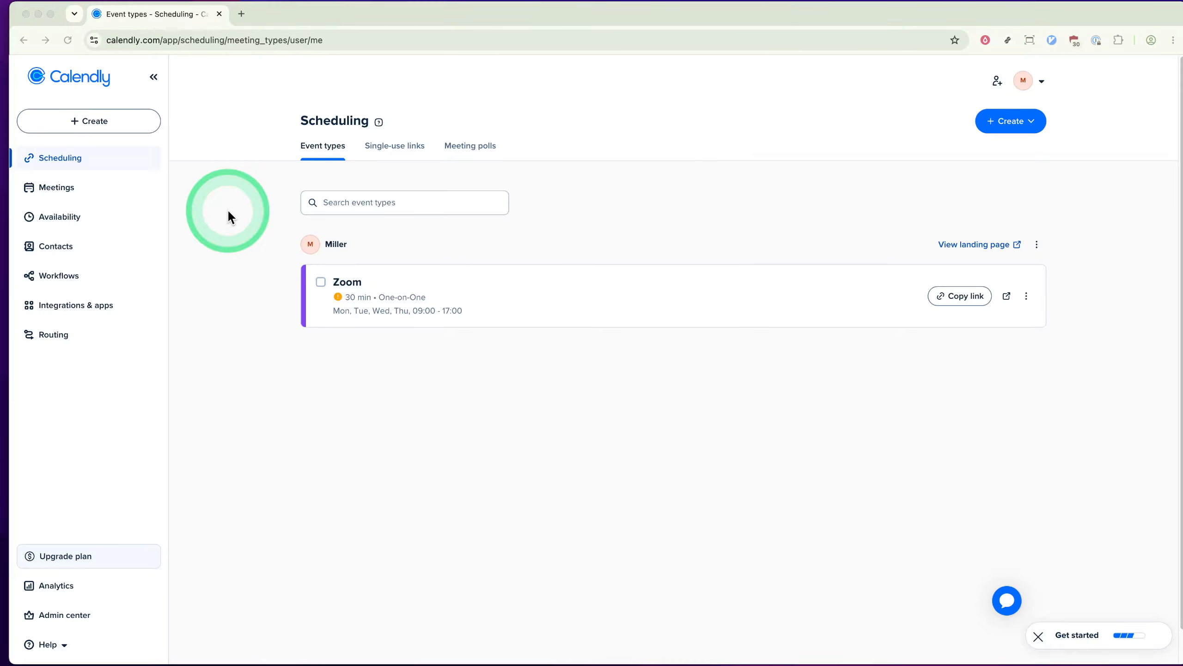
Open the Zoom event type for editing and rename it "Interview"
click(658, 274)
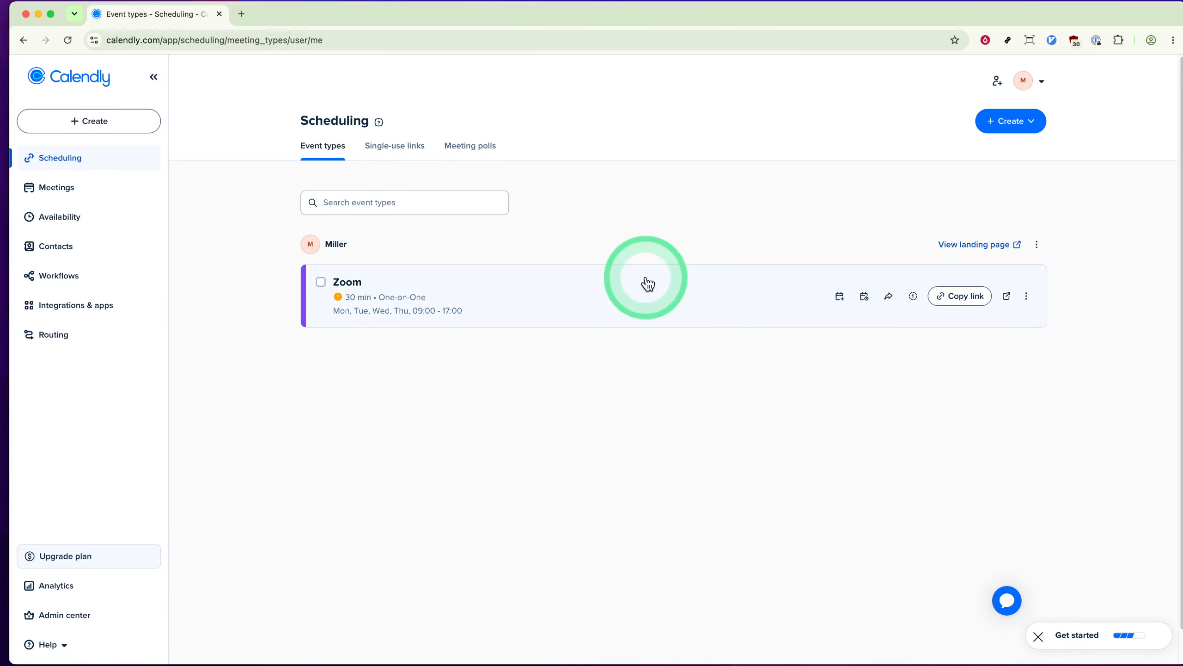
click(1028, 298)
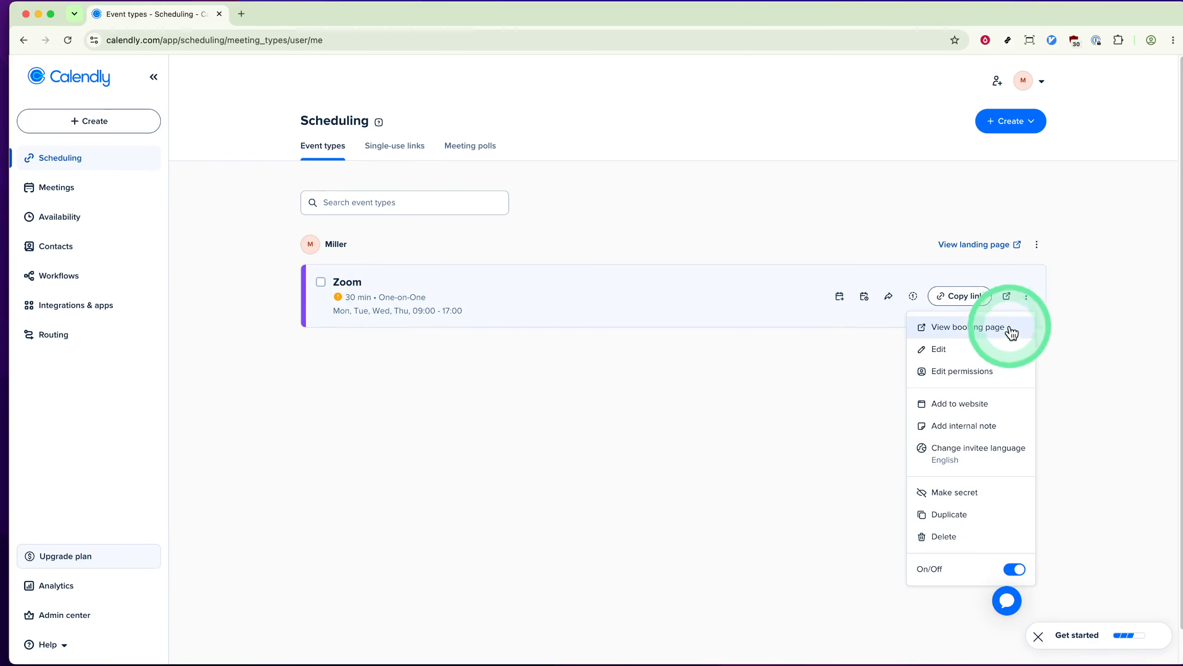
click(994, 350)
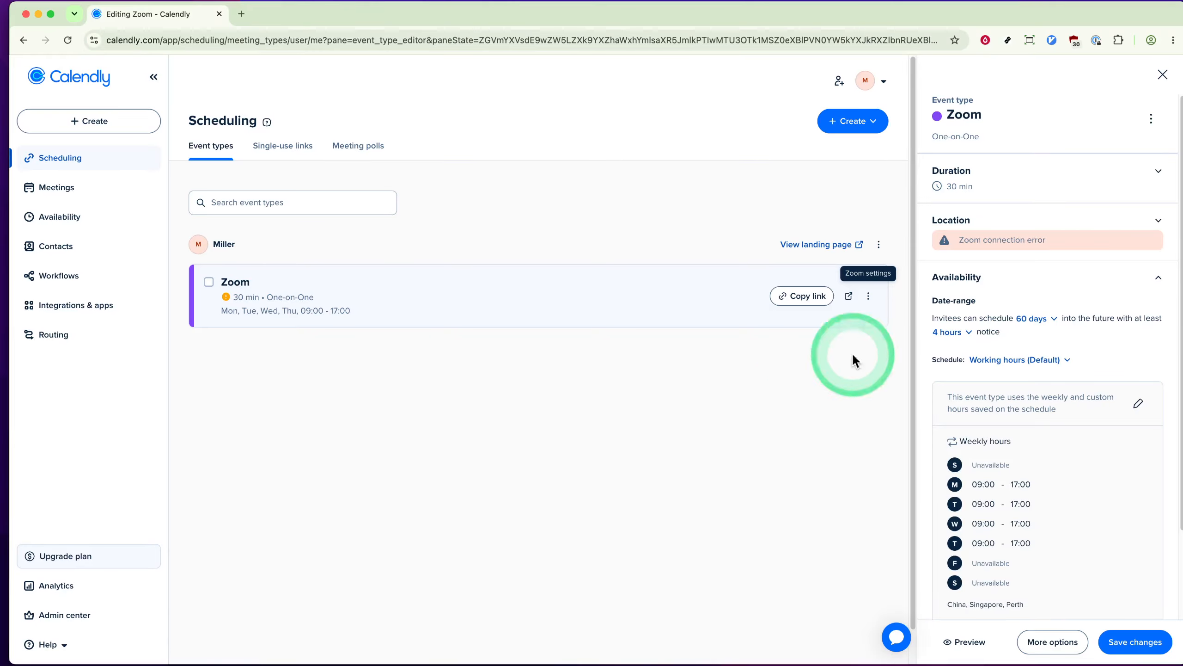
click(987, 112)
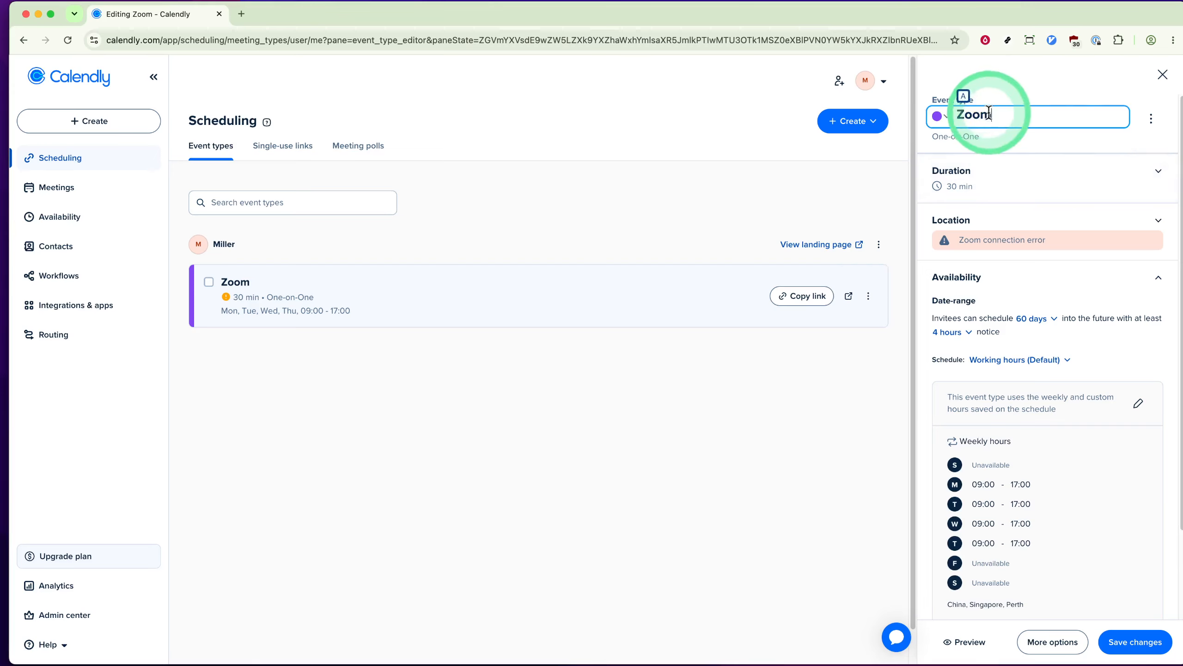
triple_click(1060, 108)
text(Interview)
key(Return)
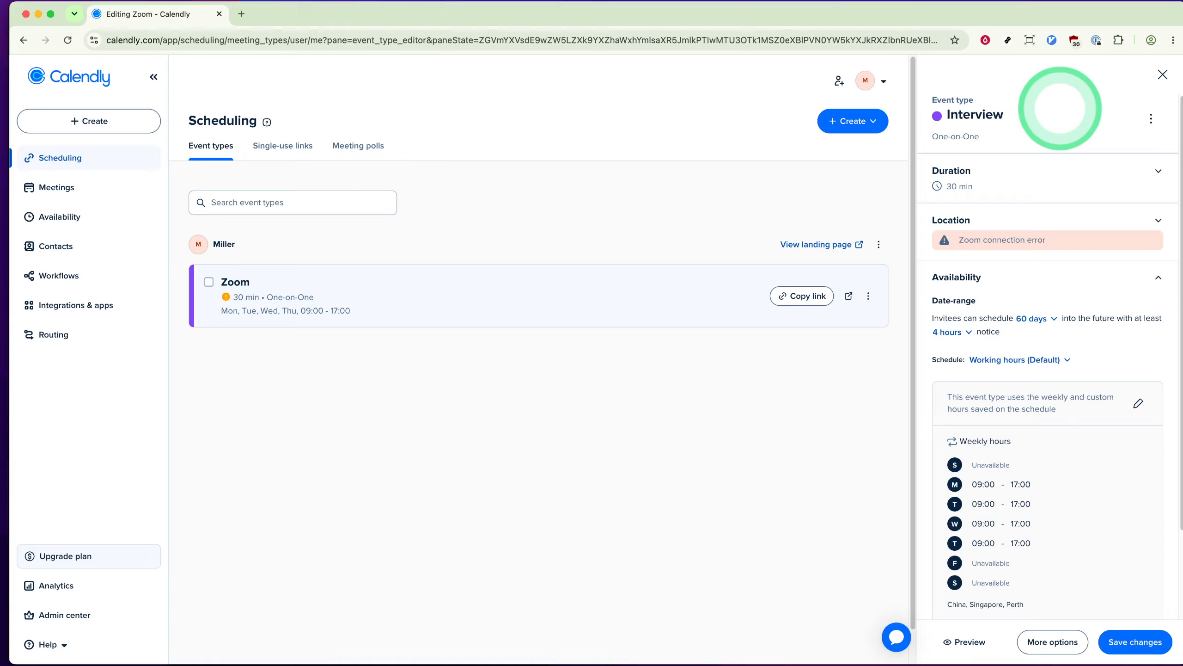
Set the Interview event type's duration to 15 min
click(1080, 177)
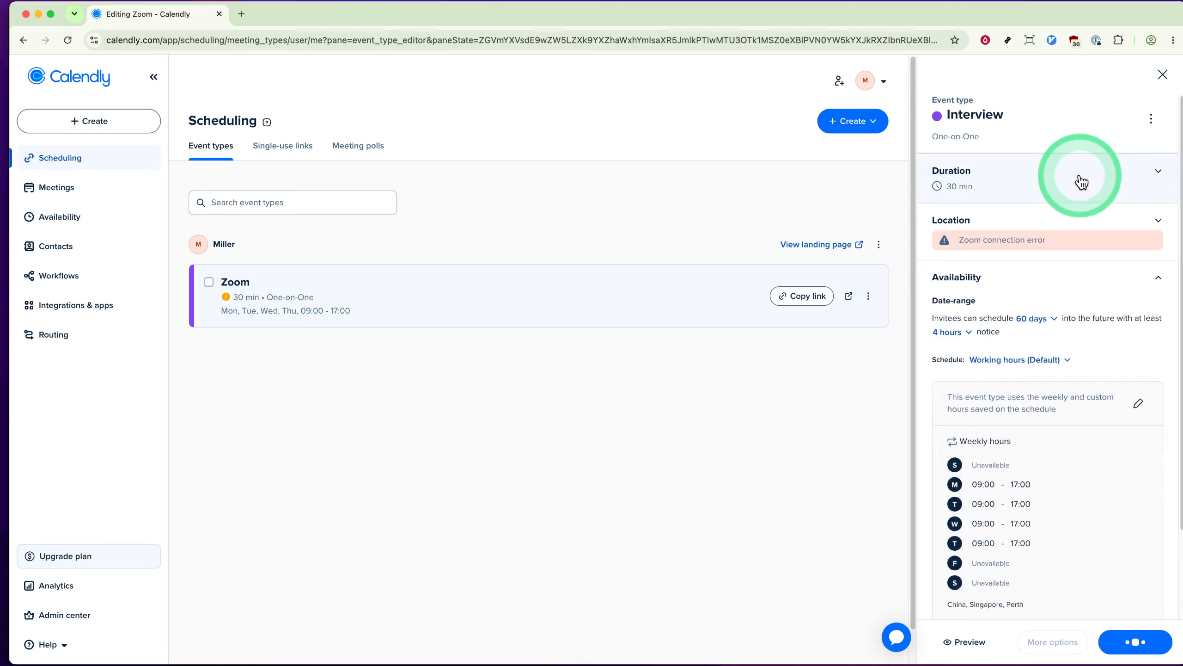
click(1124, 184)
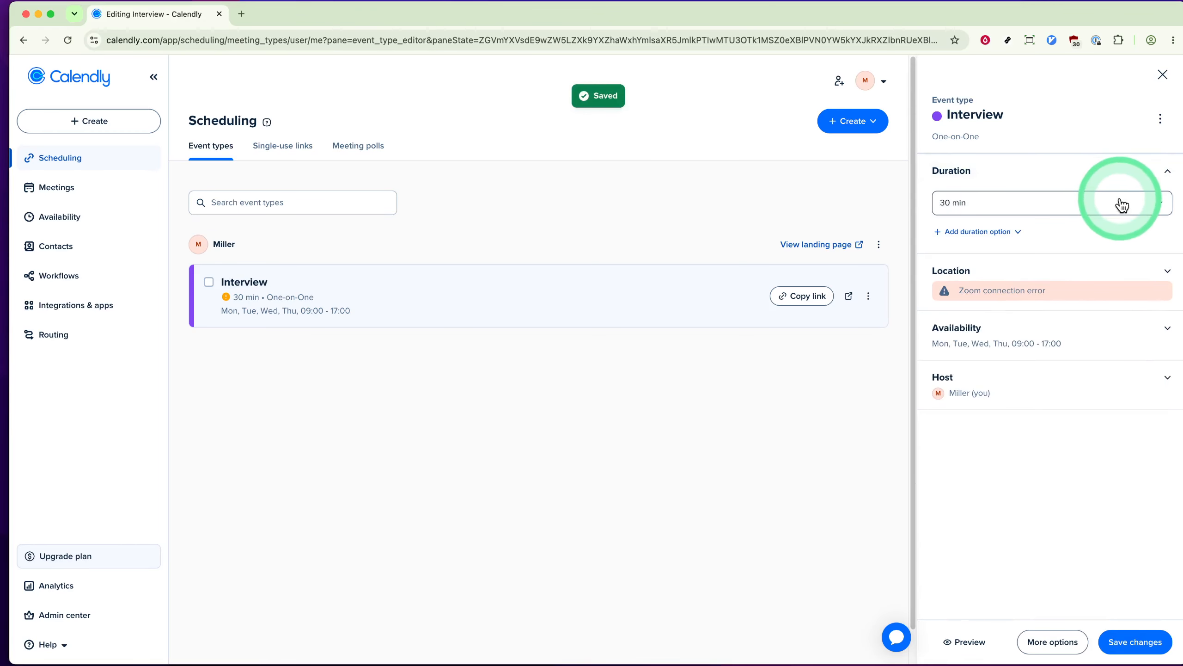
click(1122, 204)
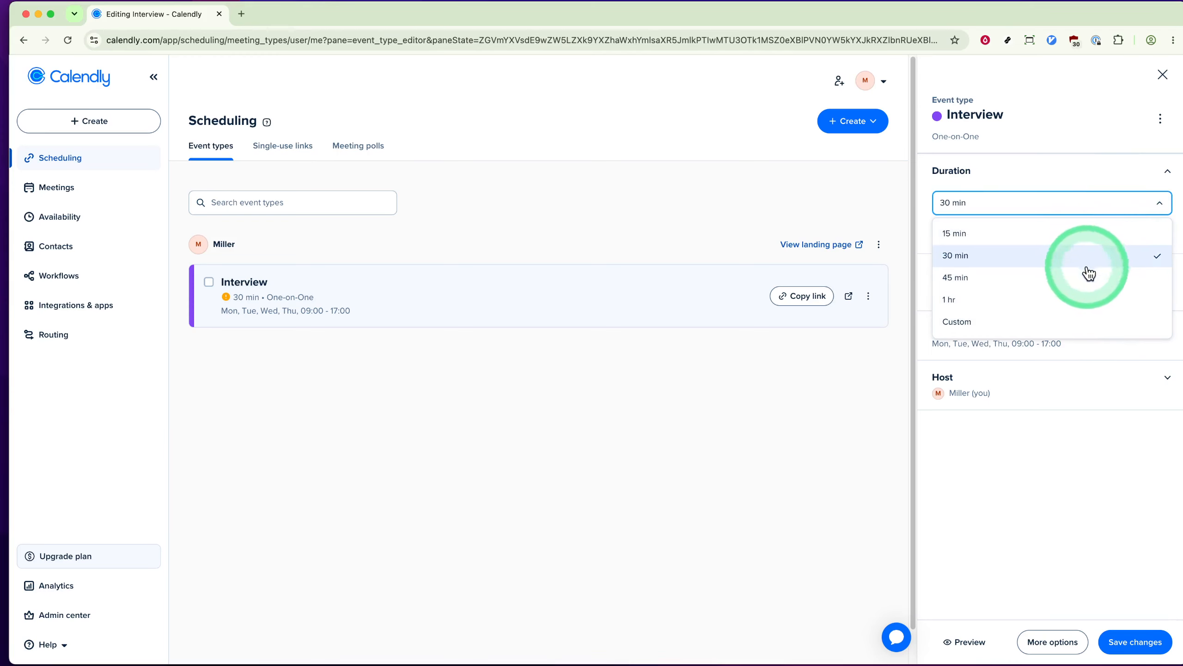
click(1092, 238)
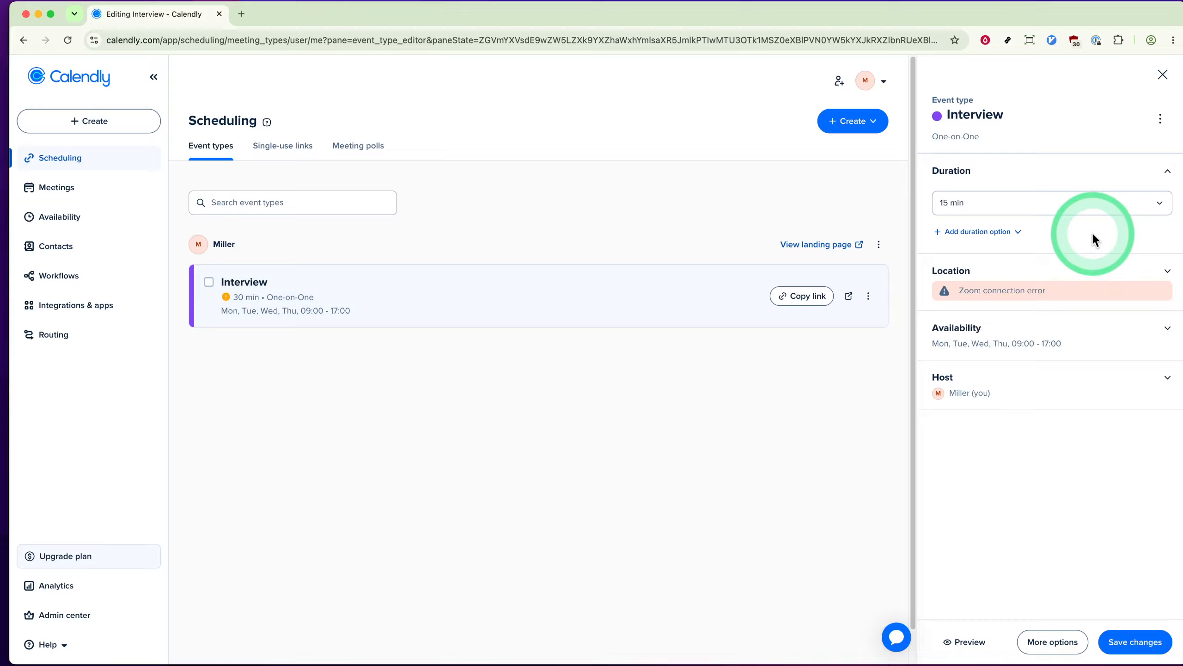
Review the Interview event's location settings and its availability, including the date range and weekly hours
click(1136, 270)
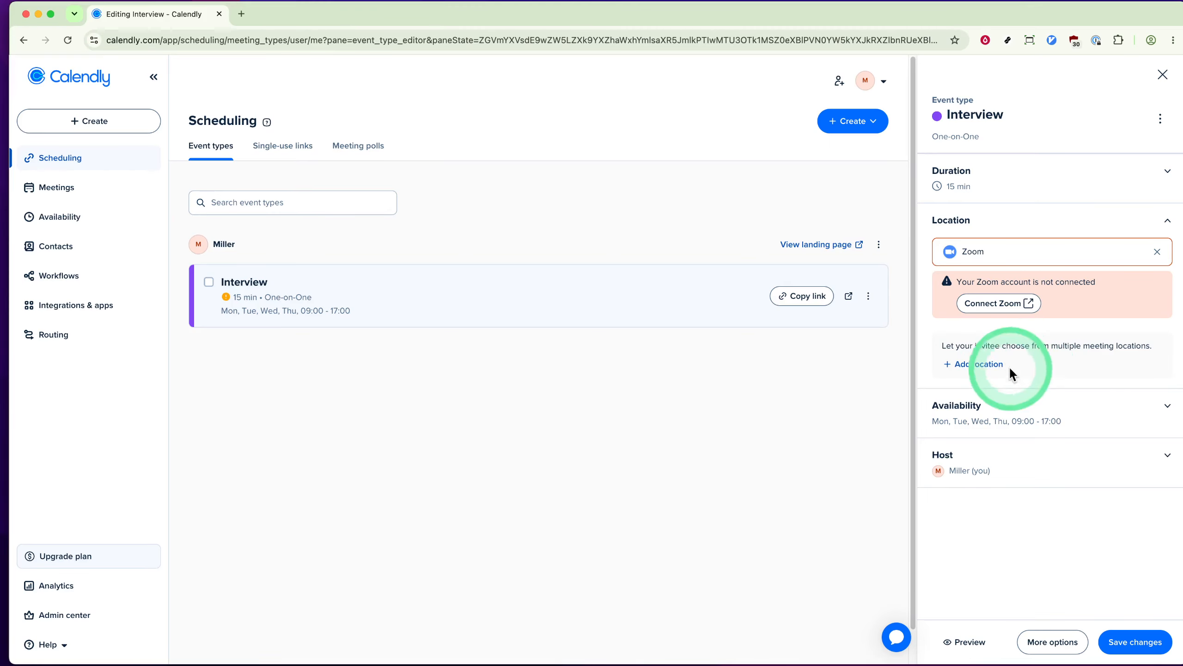
click(1110, 405)
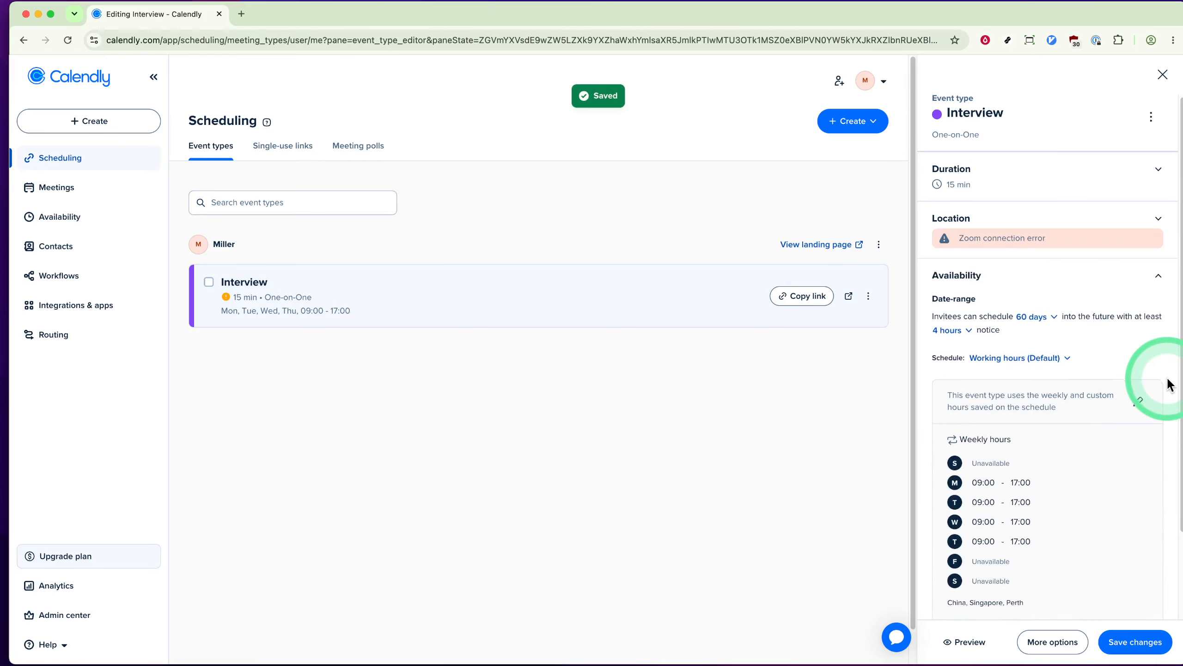
scroll(1169, 385, down, 4)
scroll(1169, 384, down, 1)
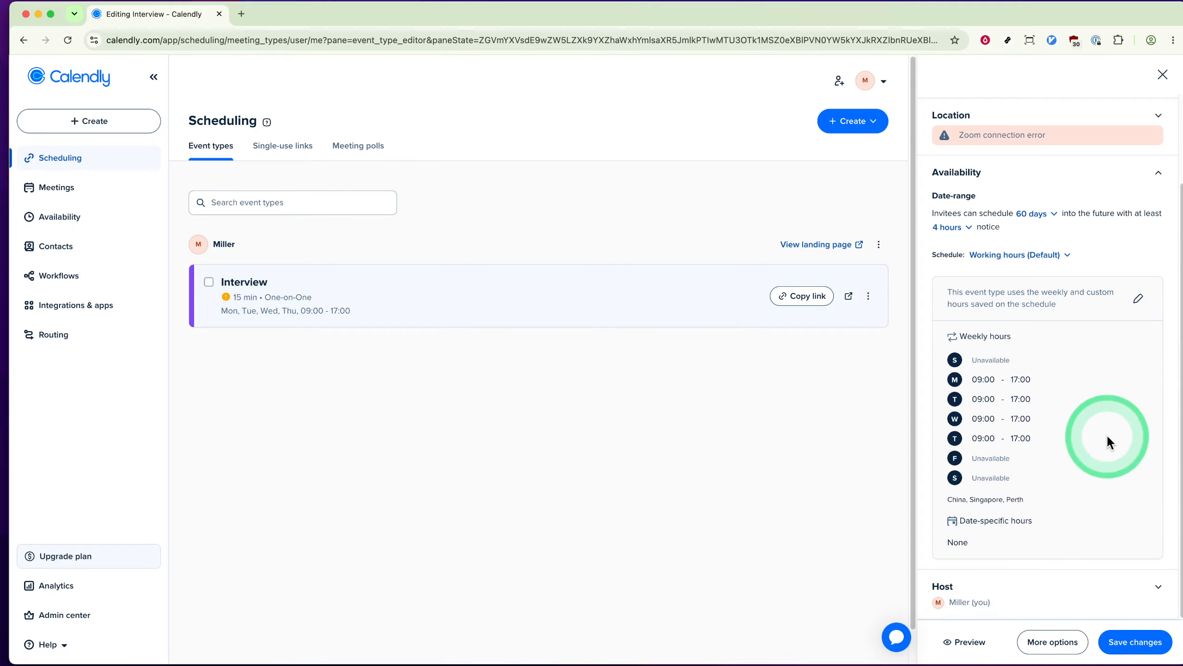
Show the event's additional options and examine the limits and buffers, including the buffer time choices before the event
click(1063, 646)
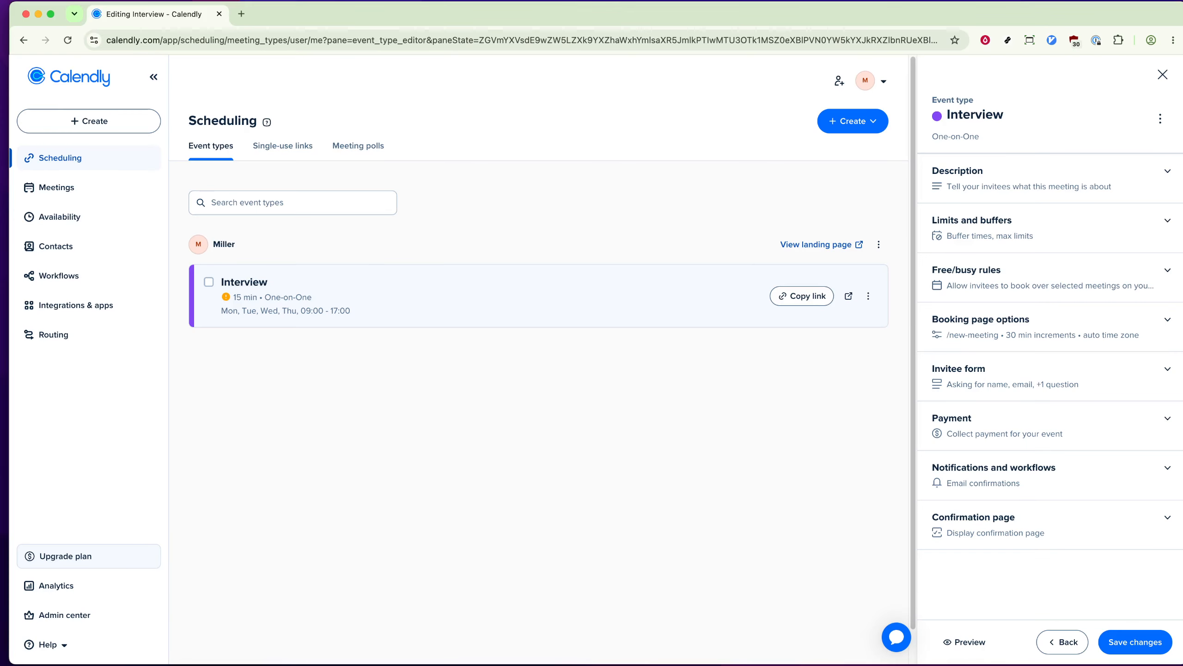
click(1157, 237)
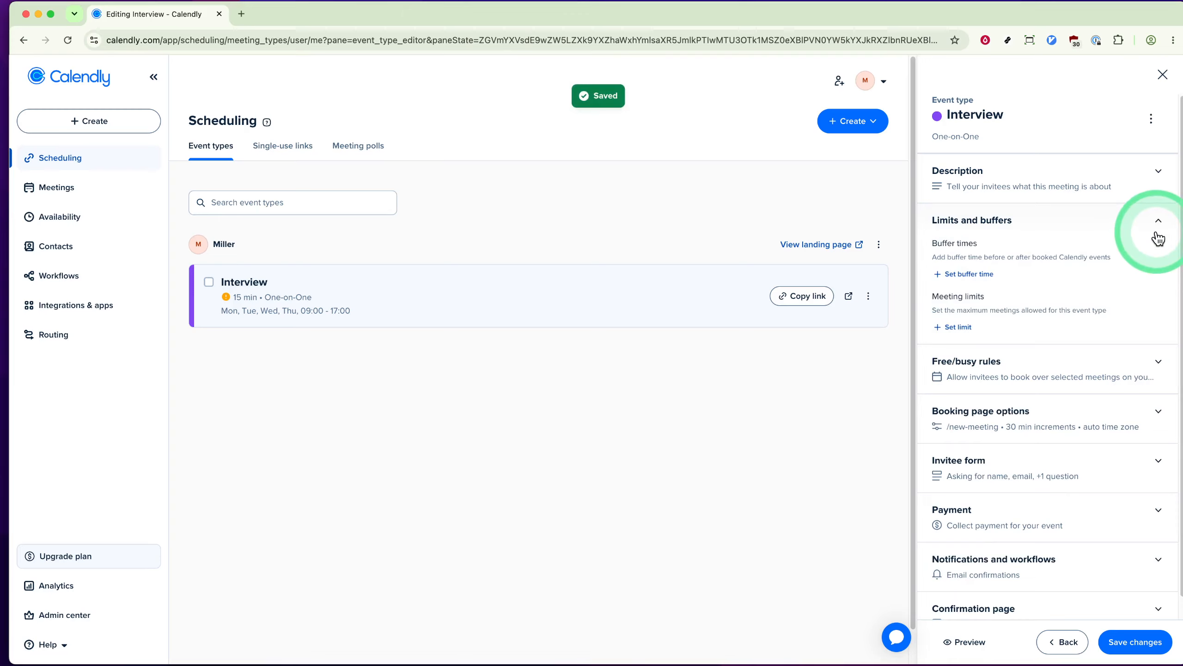
click(968, 273)
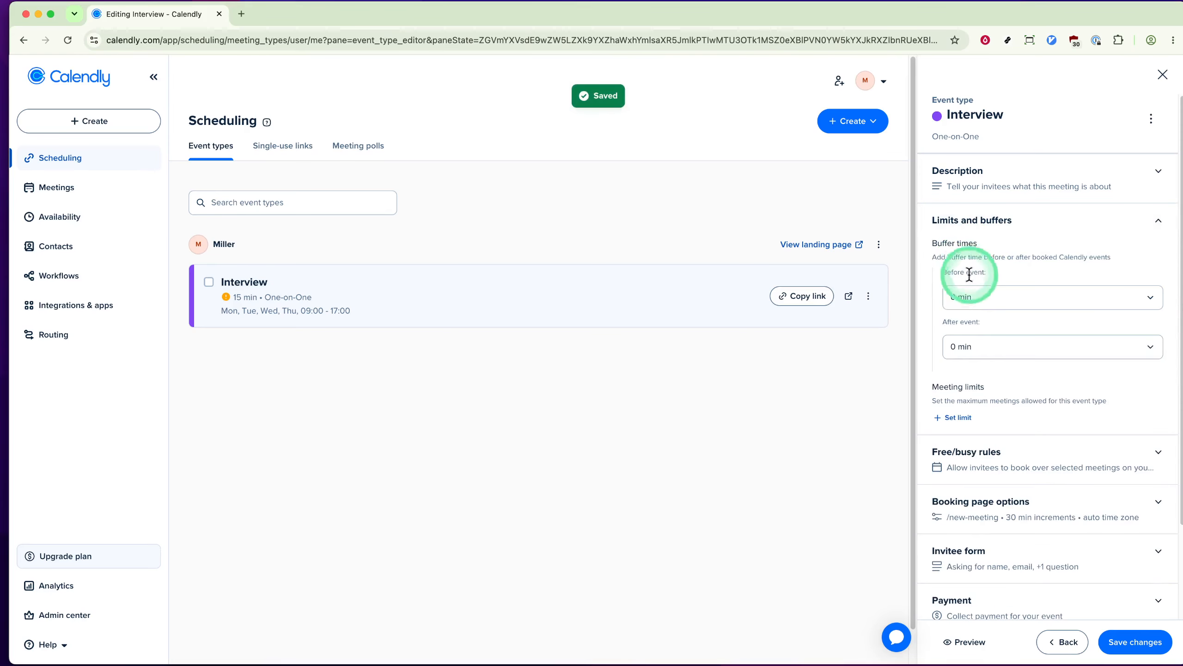
click(1087, 298)
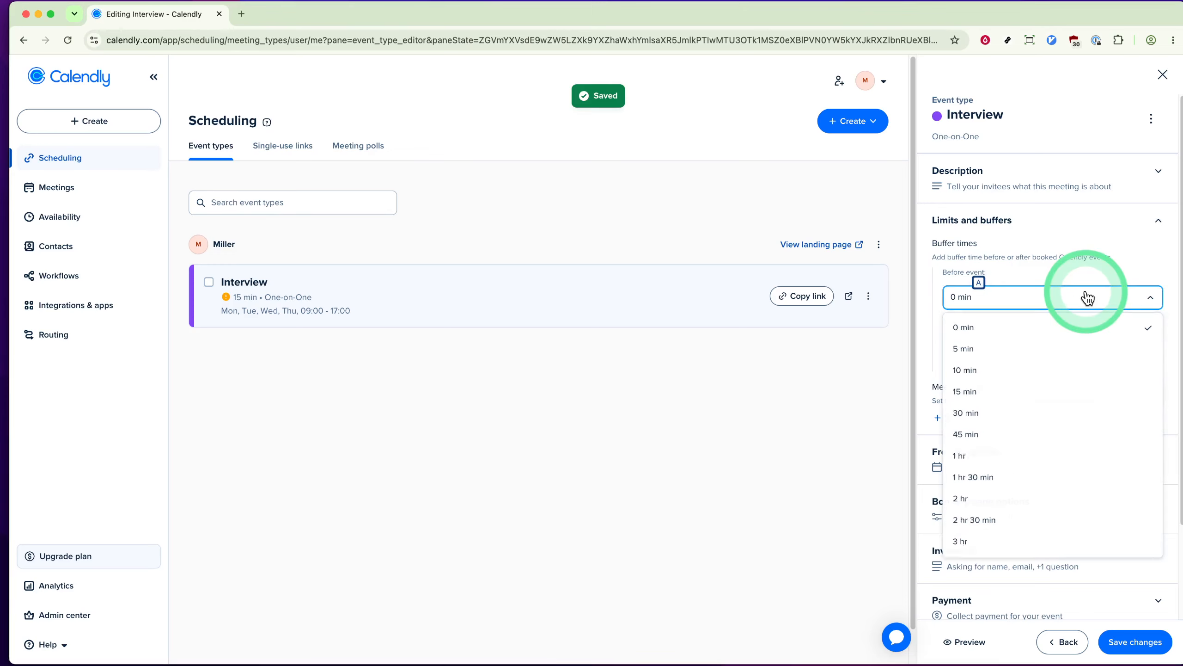
click(1072, 348)
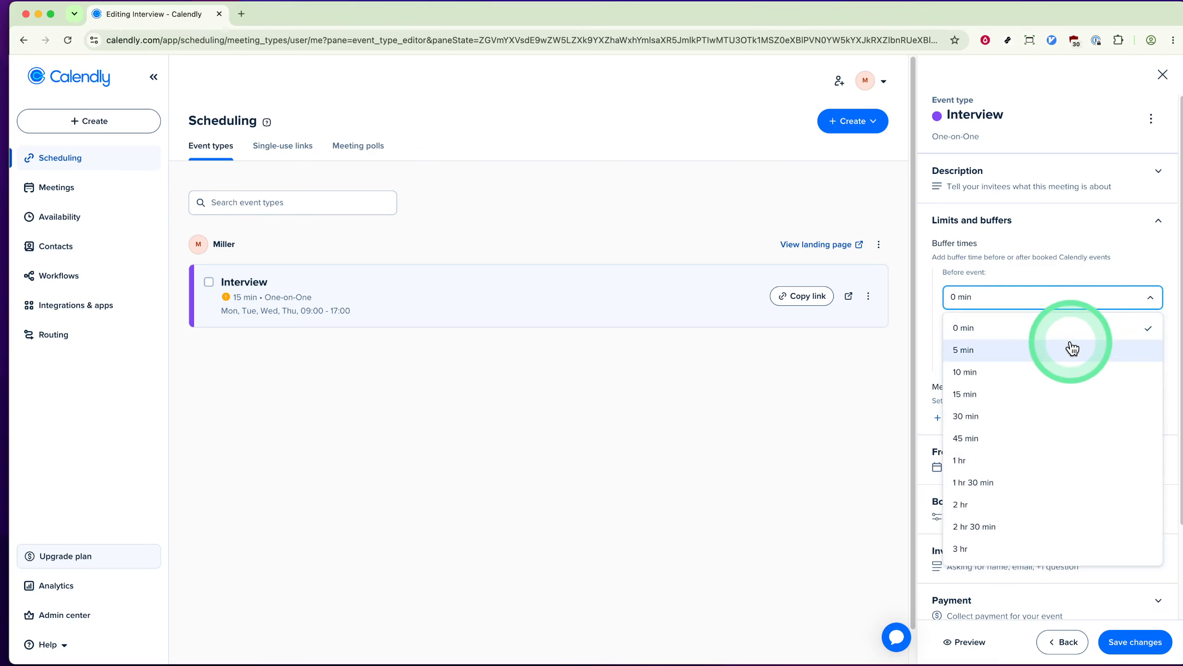
click(1102, 257)
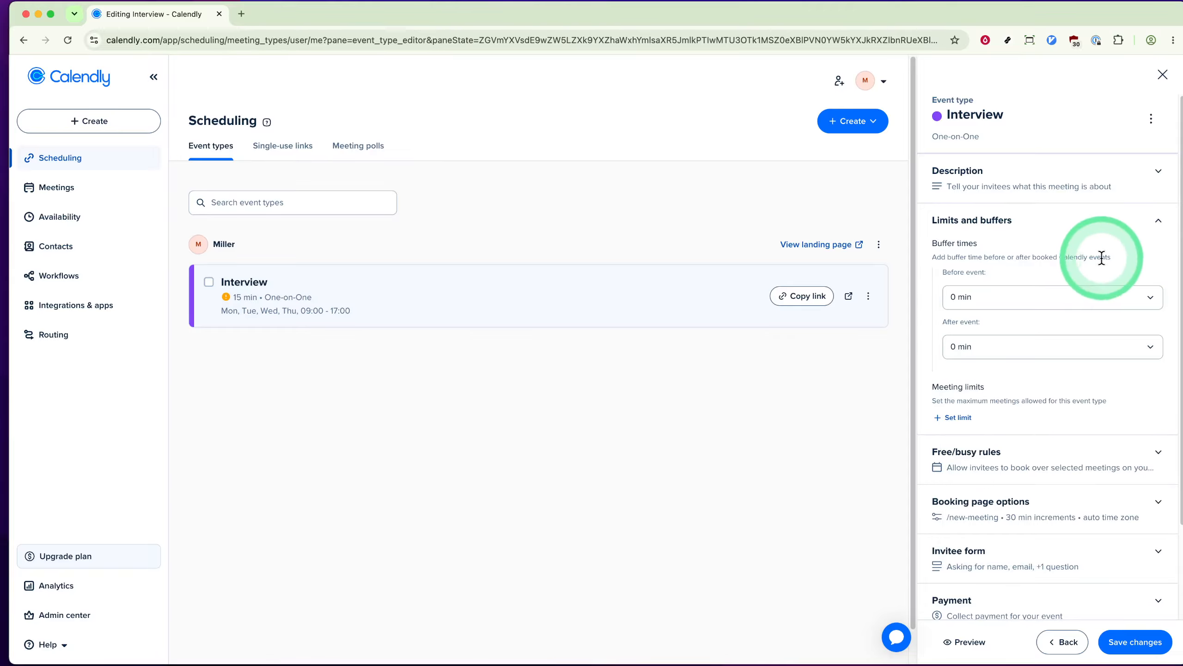
click(1164, 219)
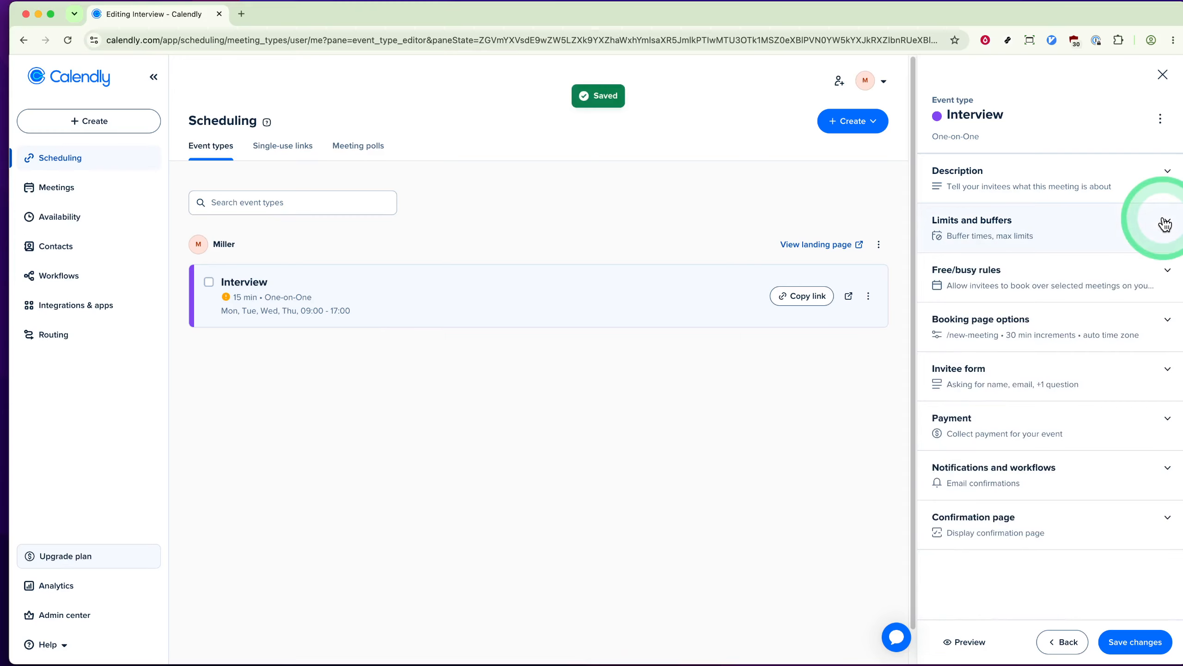
Review the free/busy rules and the booking page options, including the slug, start time increments and time zone display
click(1107, 274)
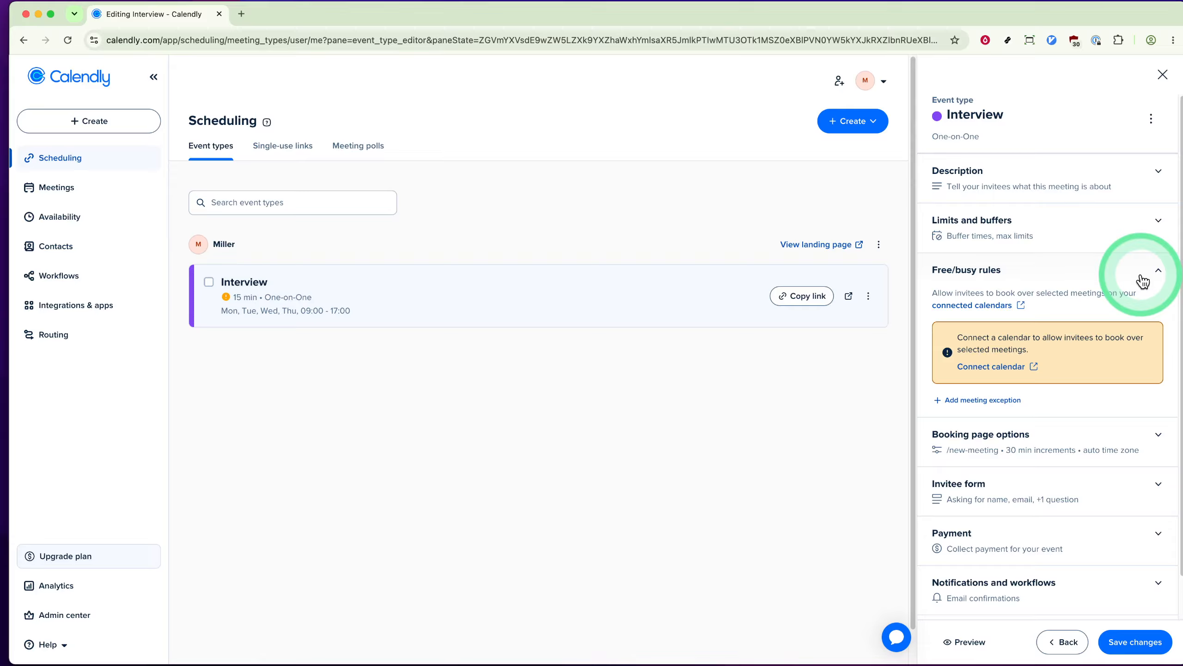
click(1142, 280)
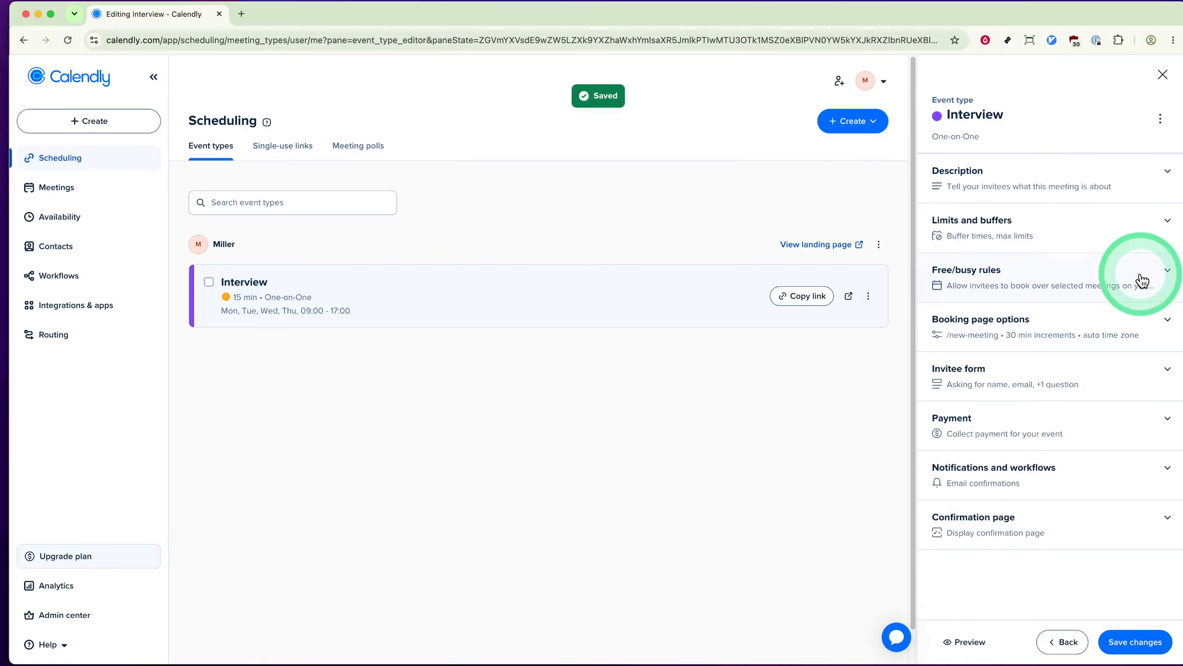
click(1099, 322)
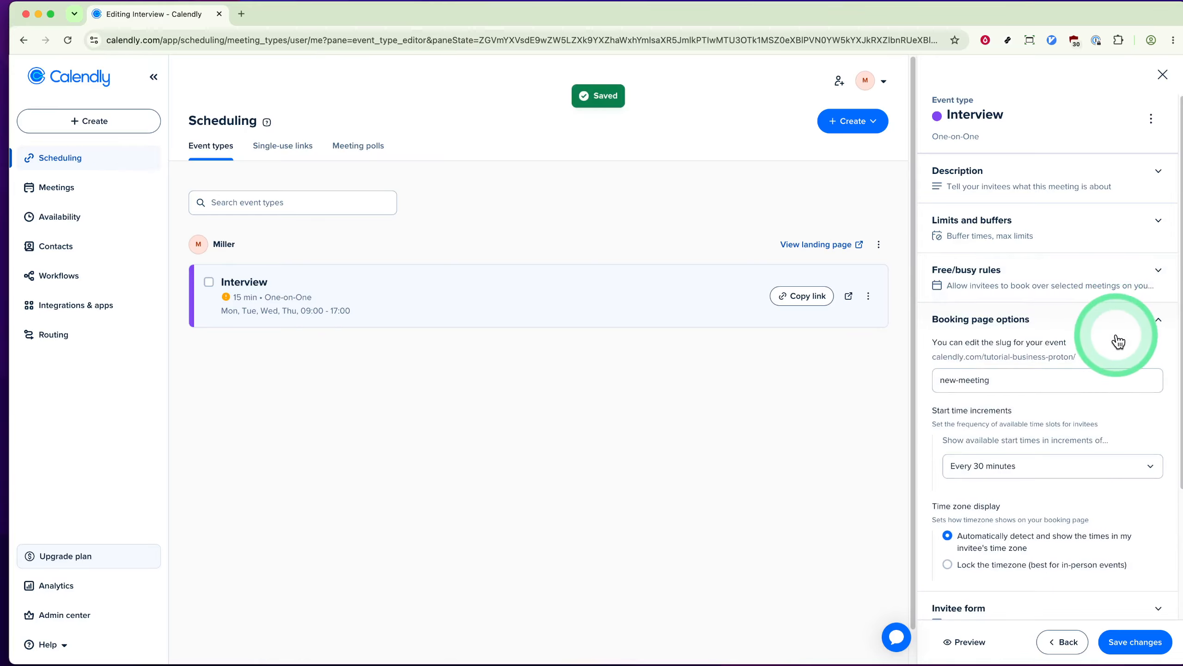
scroll(1120, 341, down, 2)
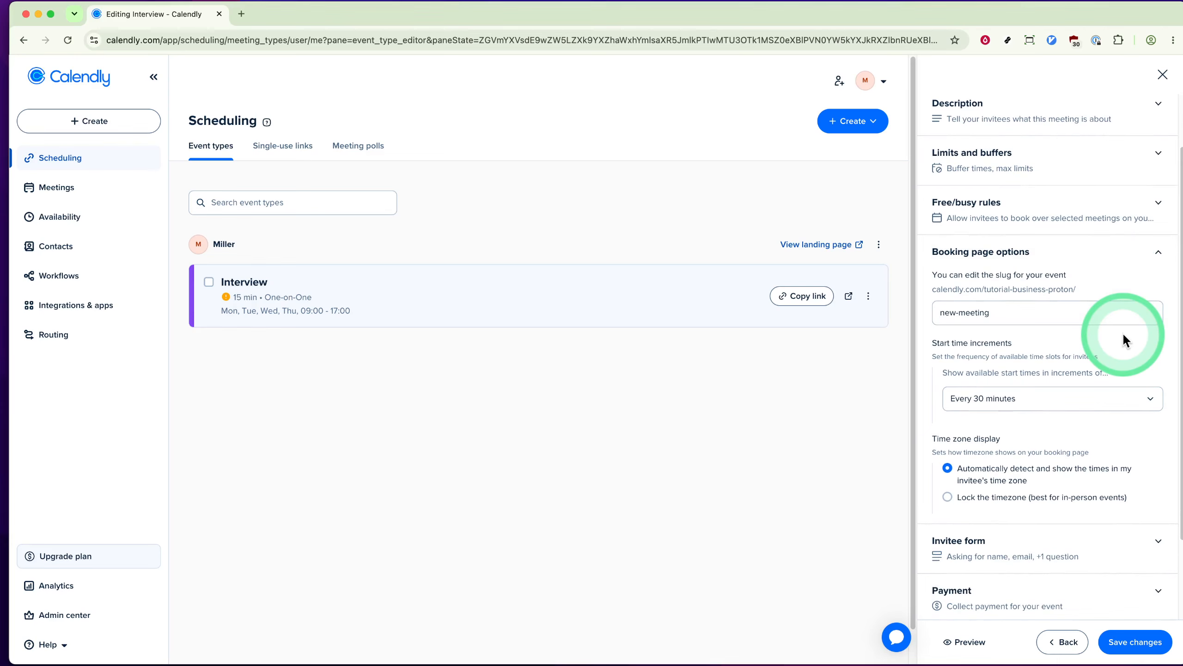
click(1121, 256)
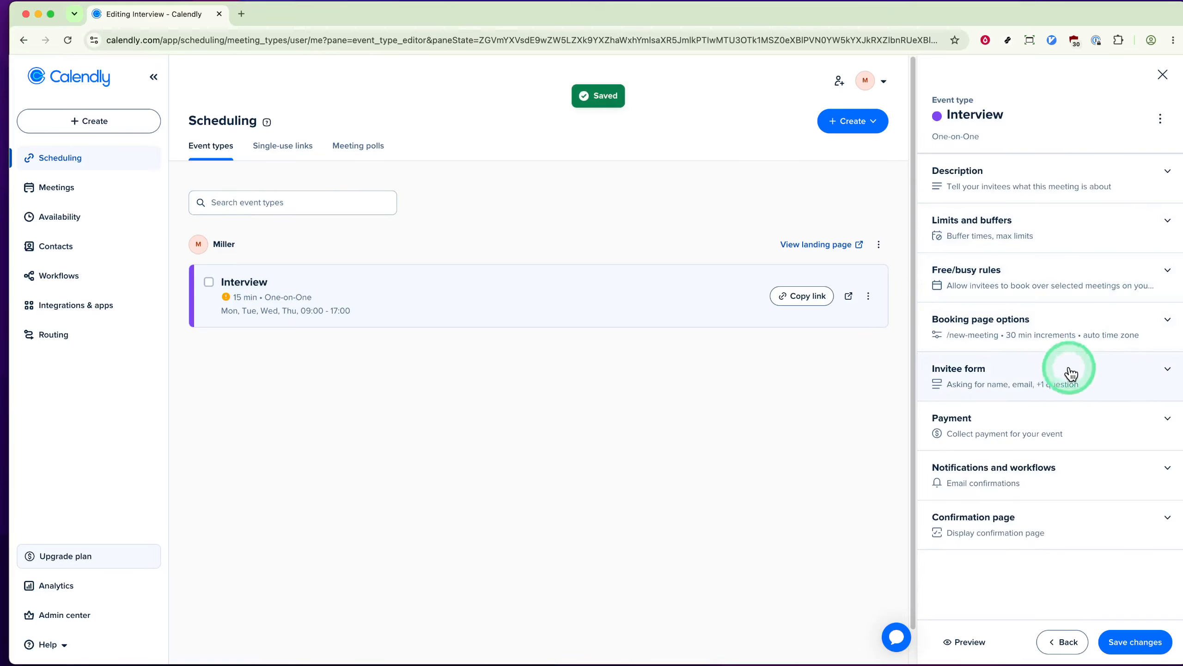
Review the invitee form's details, guest setting and questions, and save the Interview event type's changes
click(1068, 371)
scroll(1089, 356, down, 4)
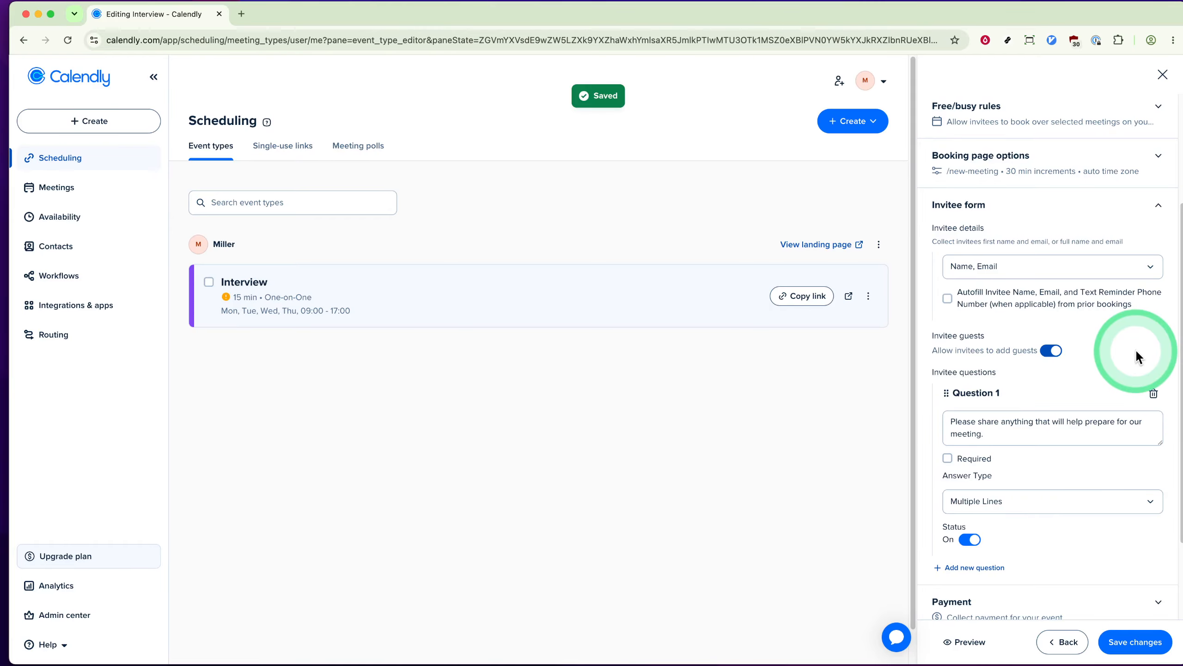
scroll(1135, 354, down, 3)
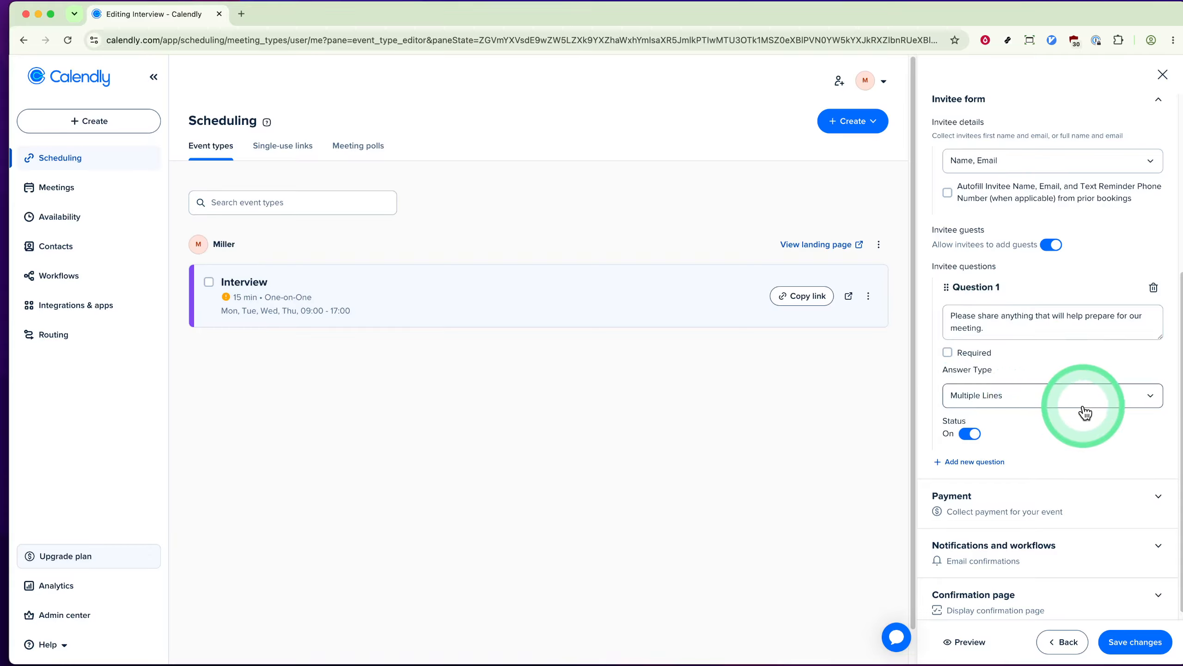
scroll(1084, 412, down, 1)
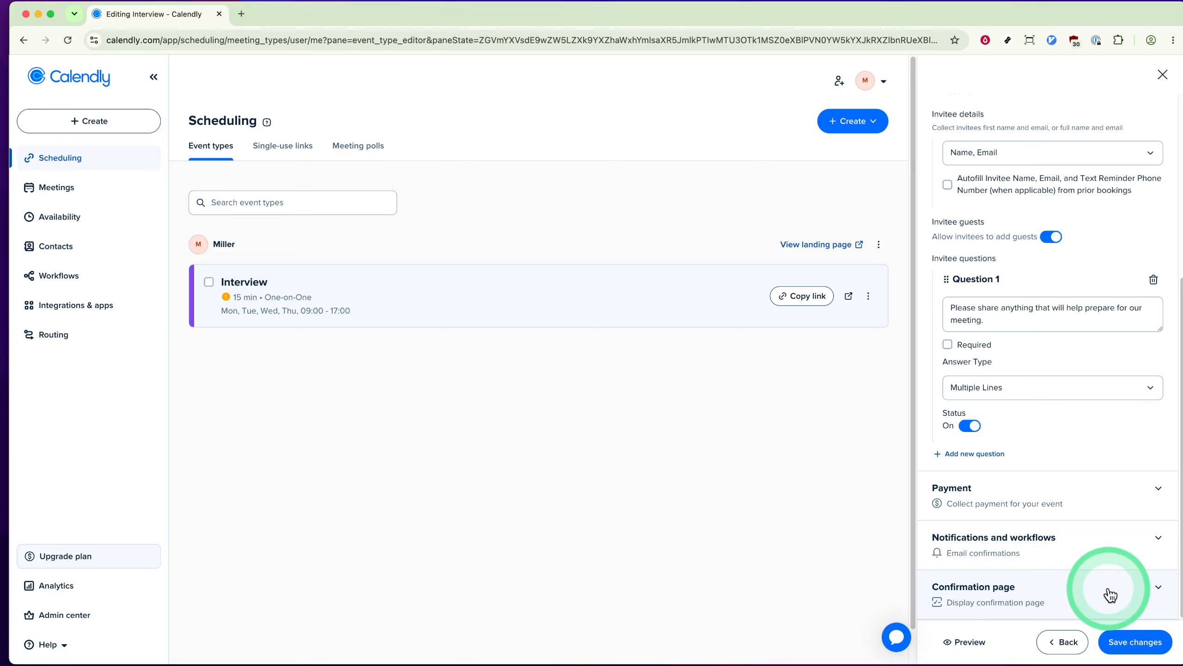
click(1131, 645)
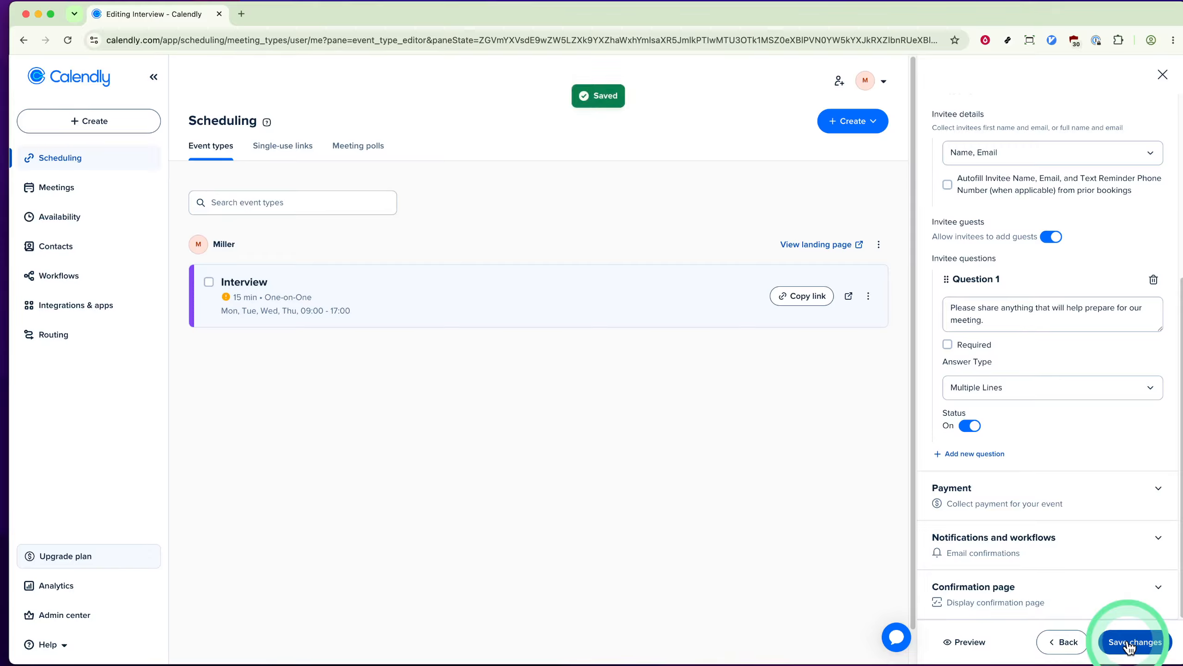